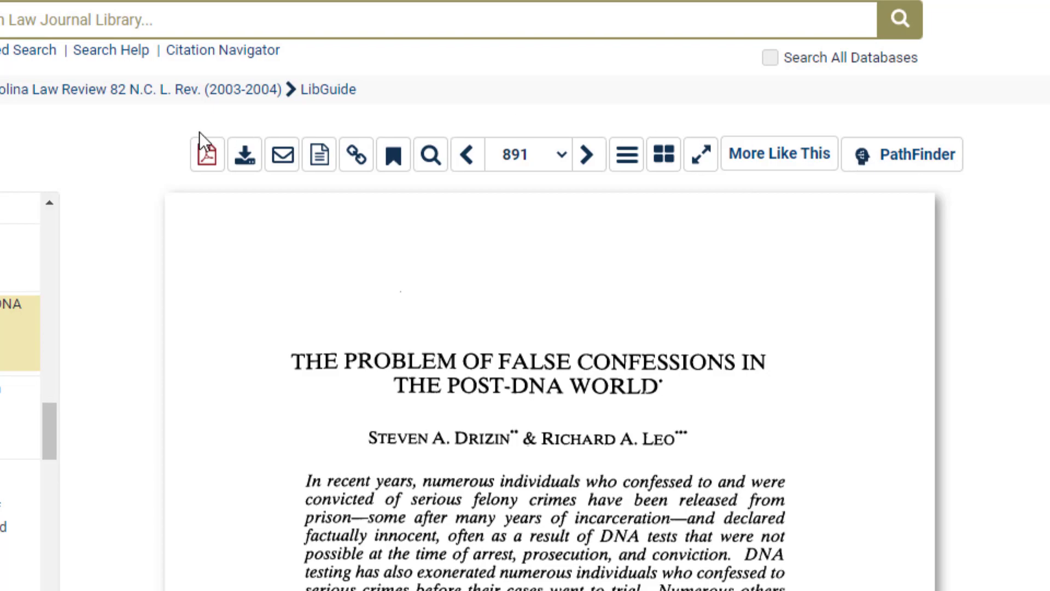
Download the false-confessions article as a PDF with its citation cover page
left_click(206, 154)
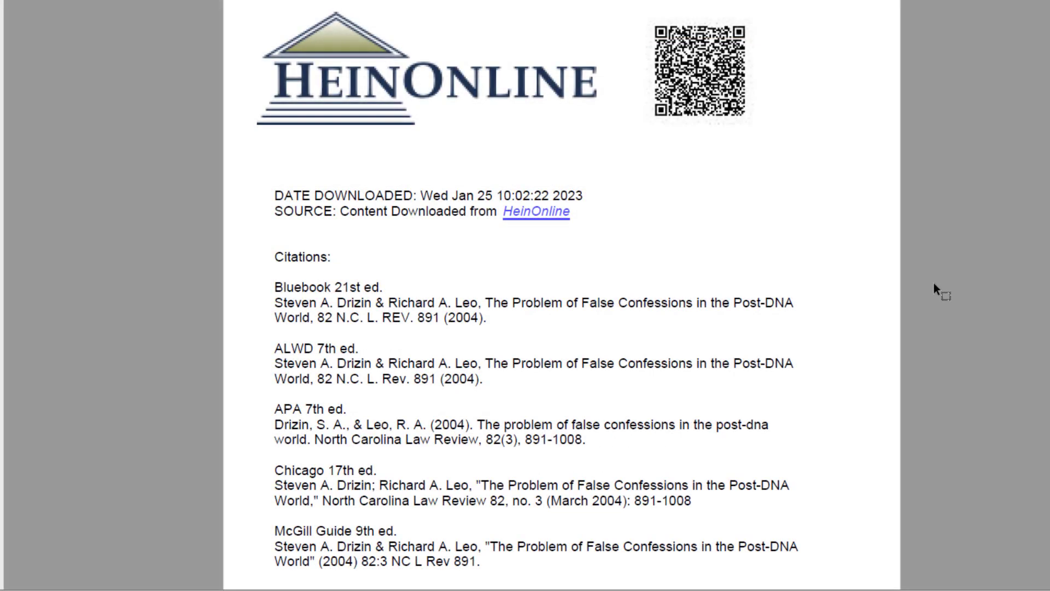
scroll(934, 283, "down", 1)
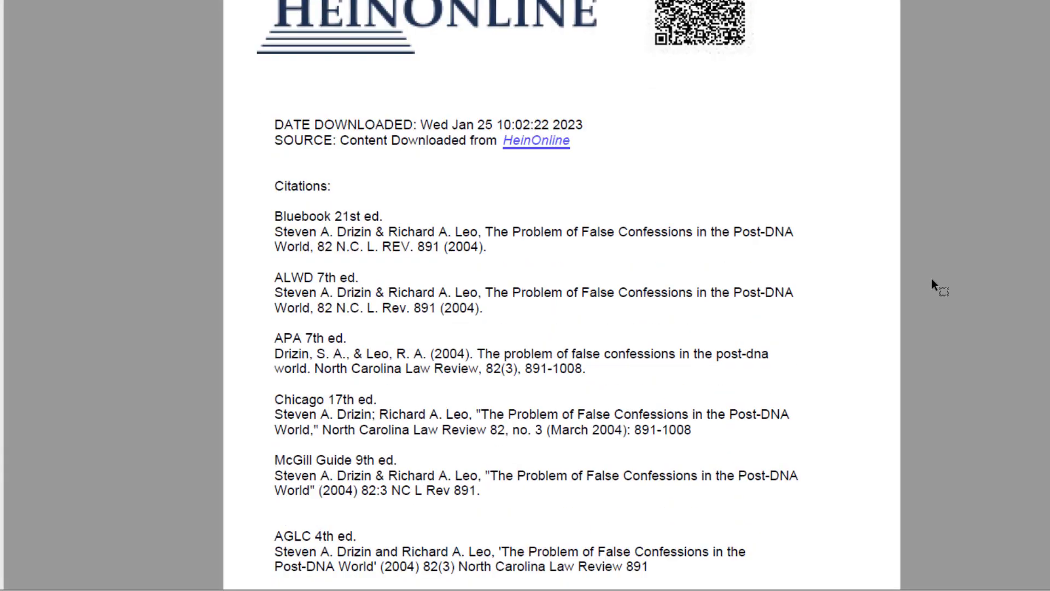
scroll(930, 278, "down", 15)
scroll(930, 279, "down", 4)
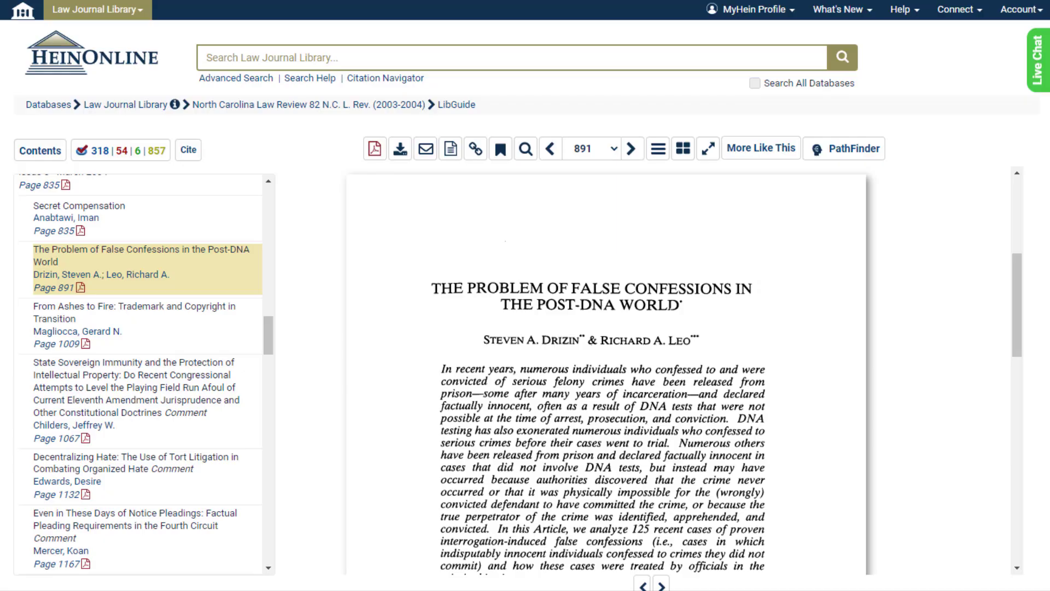
Review the Print/Download options' Custom Page Range and QR Code tabs
left_click(401, 148)
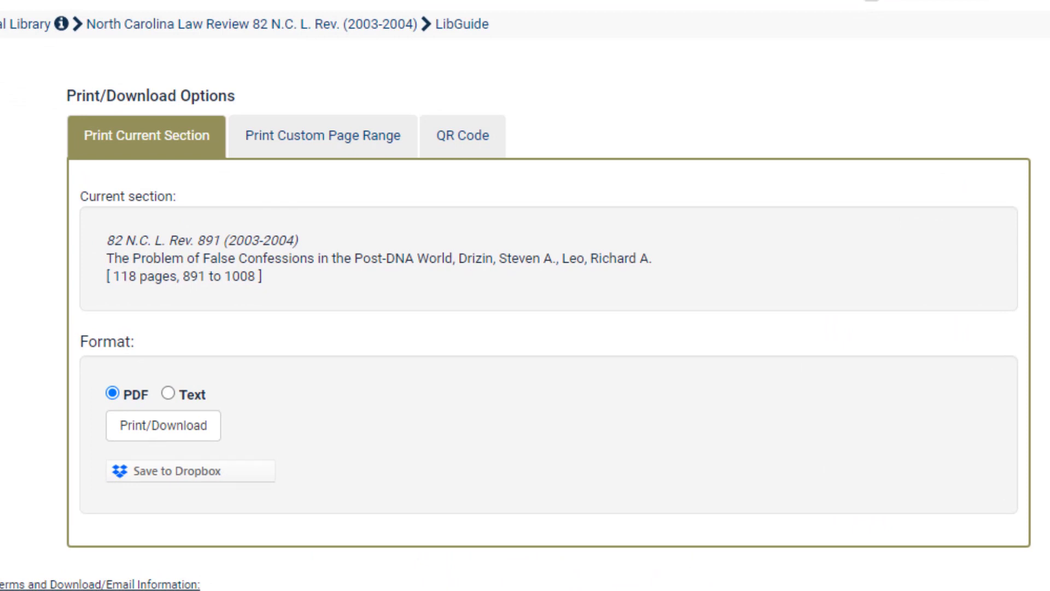
left_click(361, 156)
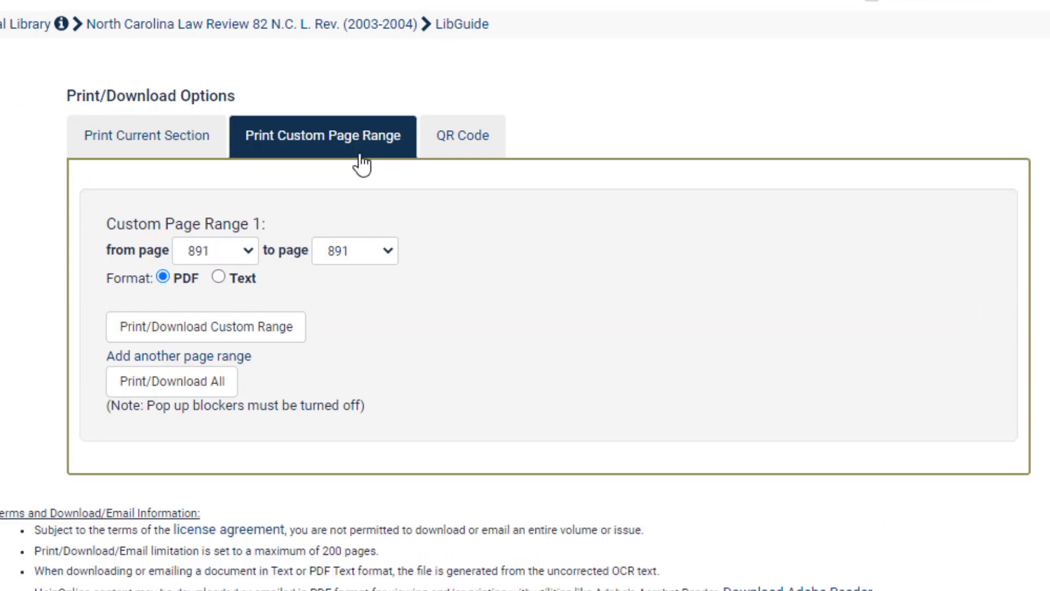
left_click(496, 160)
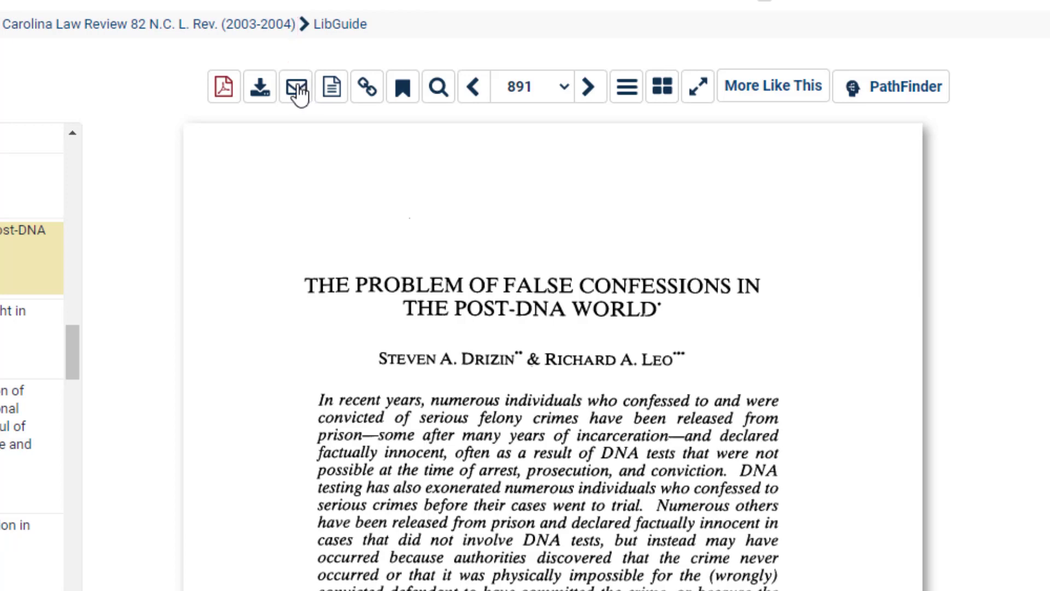
Start an email of the article with citations in Chicago 17th ed. format
left_click(296, 87)
left_click(498, 209)
key("Escape")
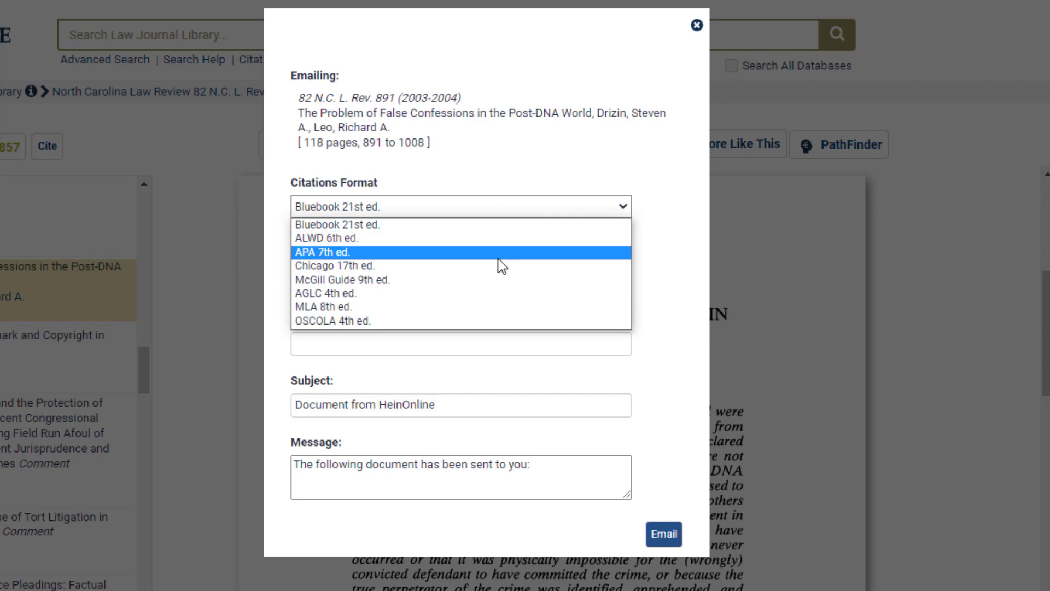
key("Down")
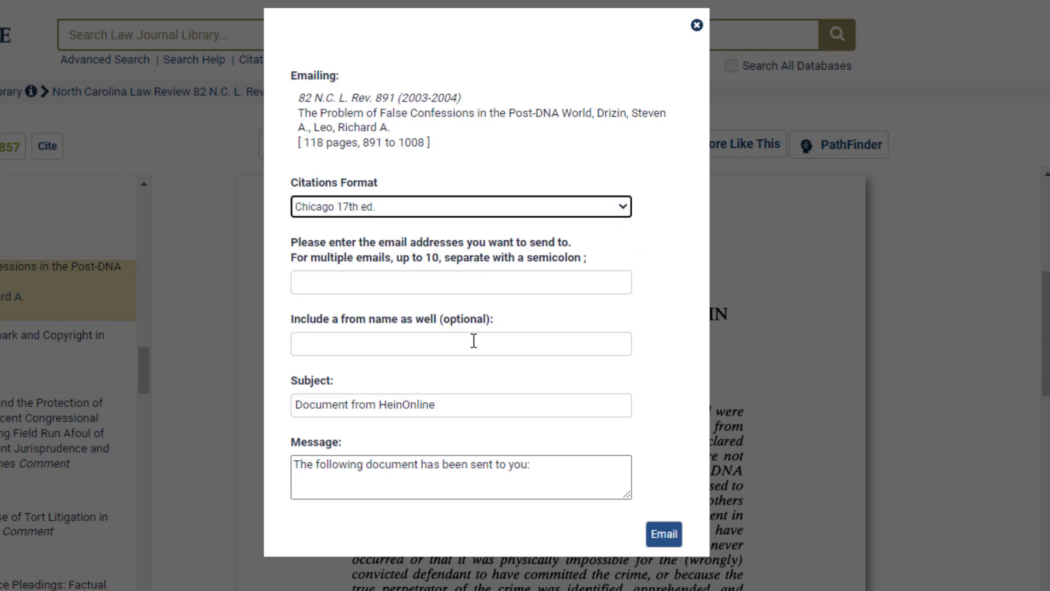
Enter the sender's name and recipient's e-mail address, send, and dismiss the confirmation
left_click(473, 341)
type("Lauren")
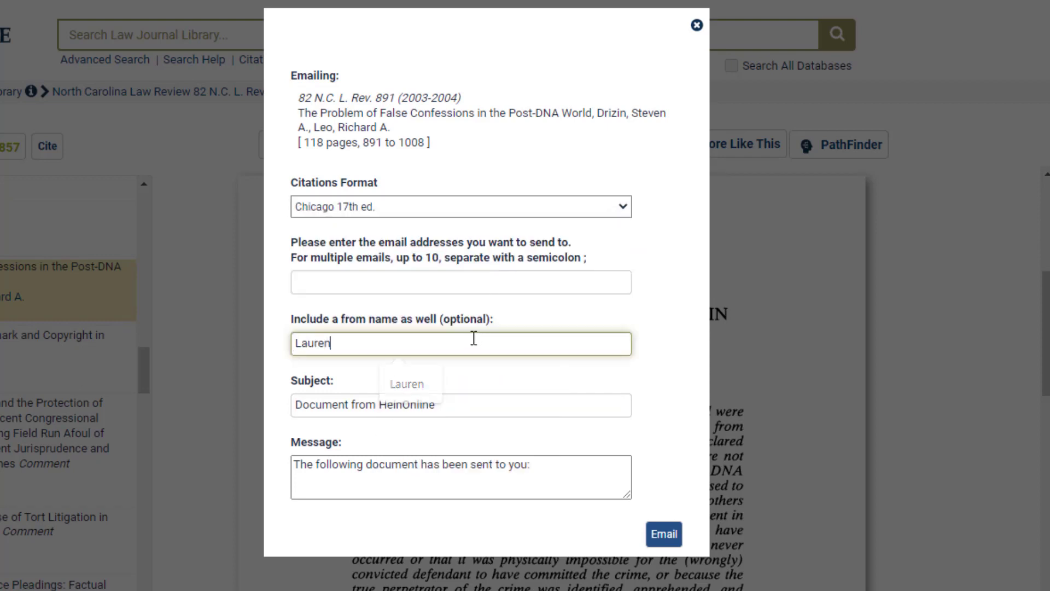
left_click(445, 287)
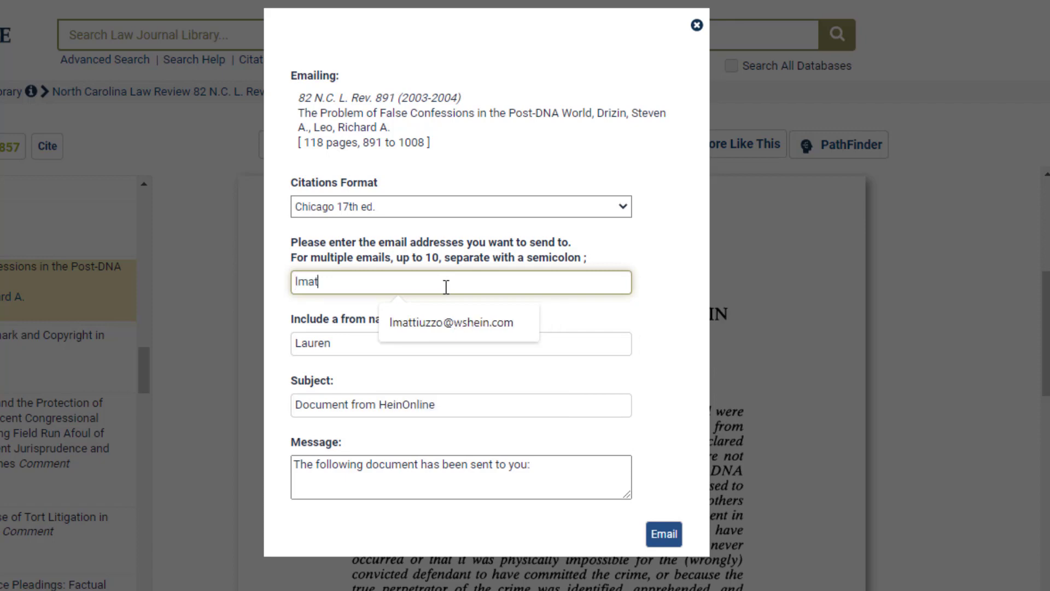
left_click(448, 317)
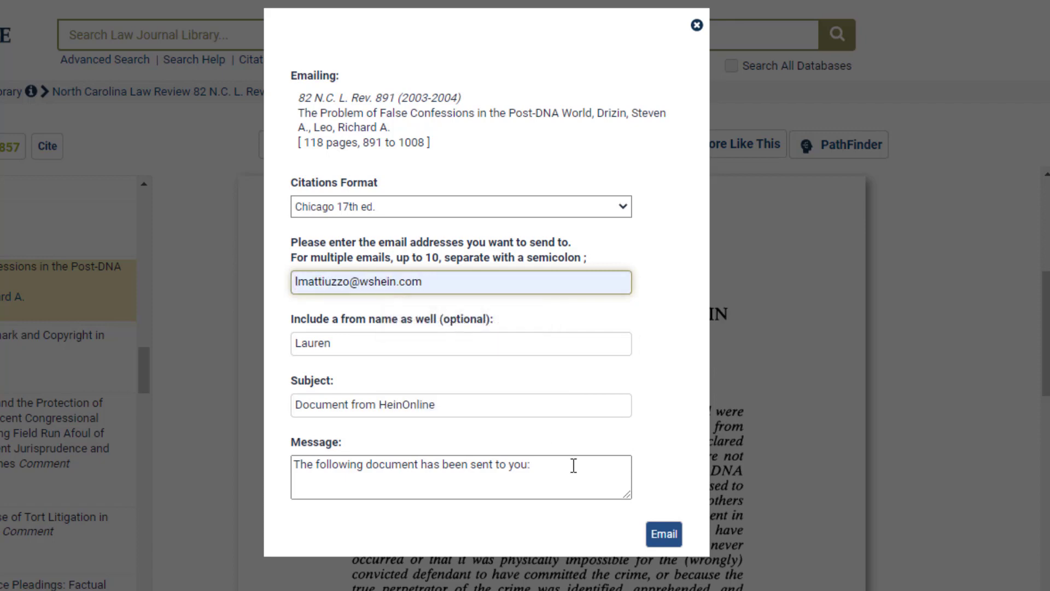
left_click(664, 534)
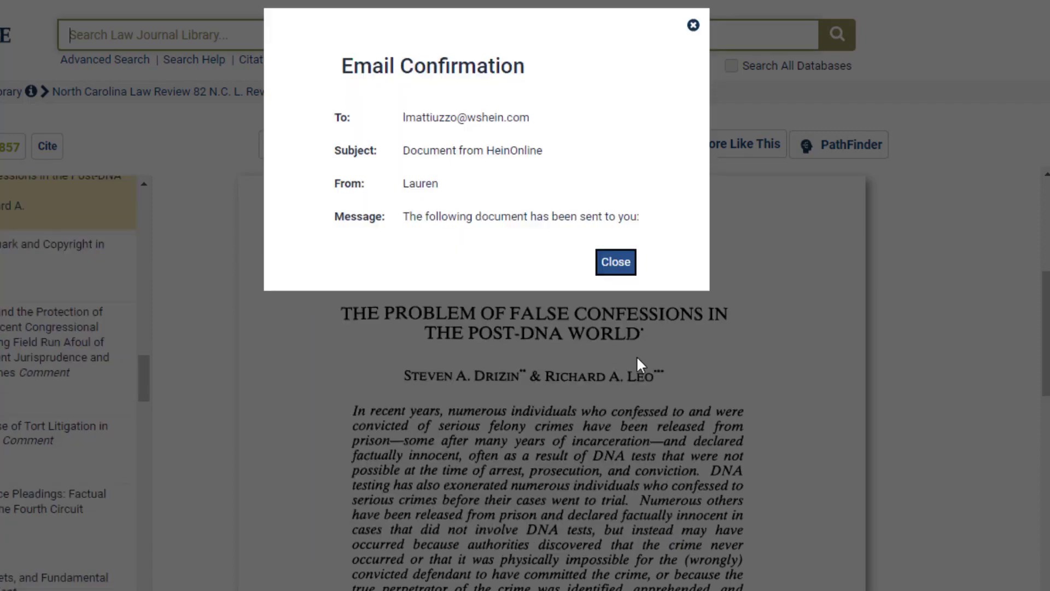
left_click(615, 262)
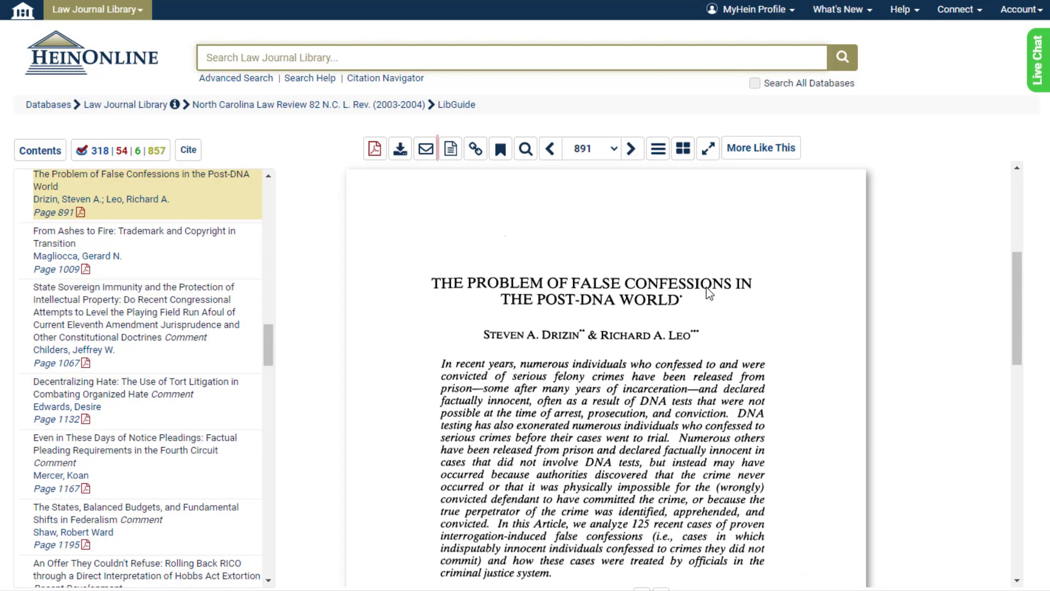
left_click(459, 150)
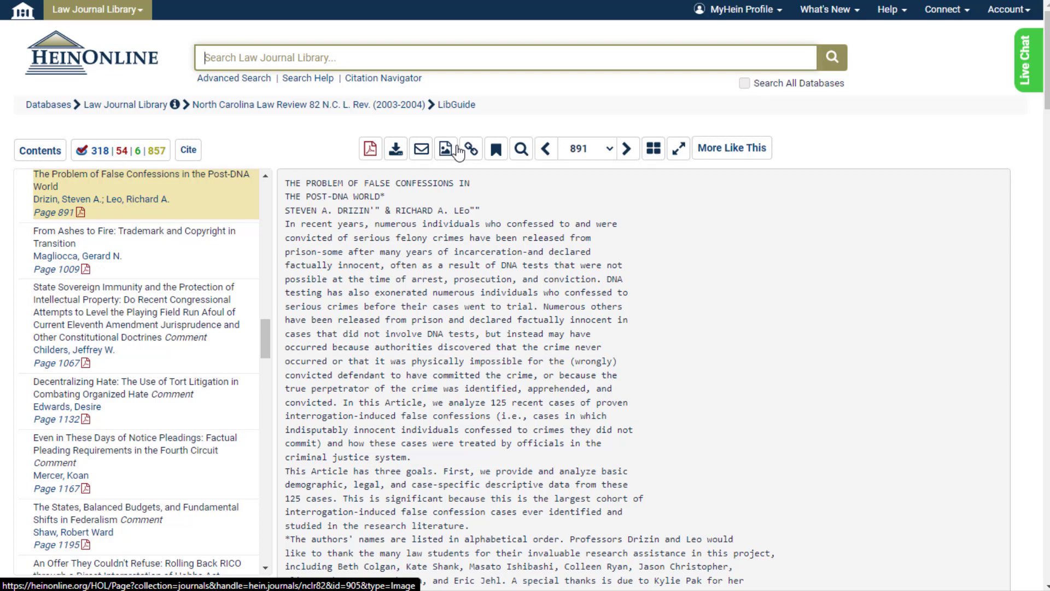
left_click_drag(546, 306, 341, 403)
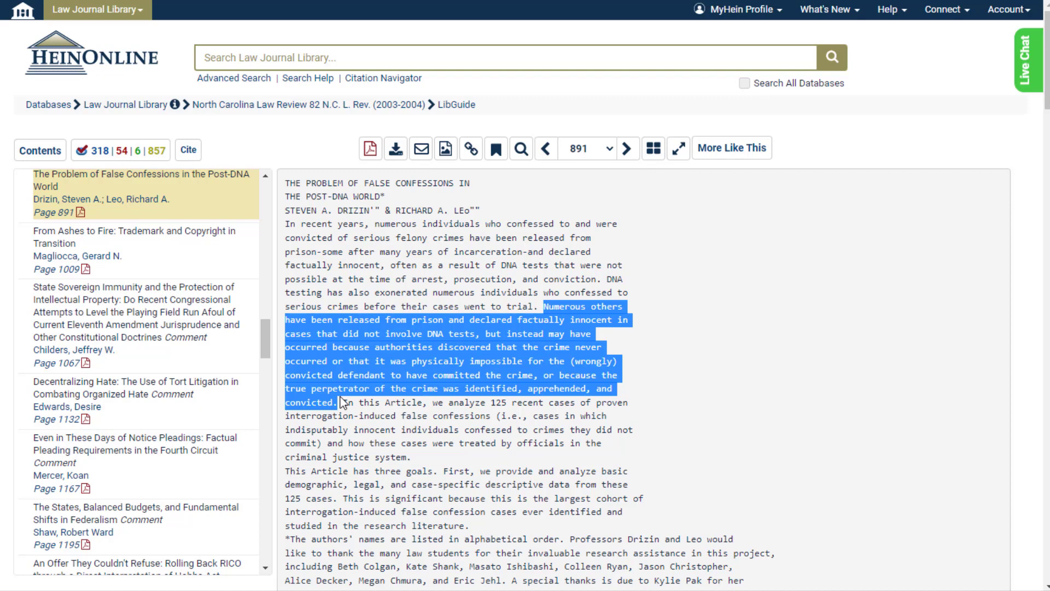
left_click(446, 152)
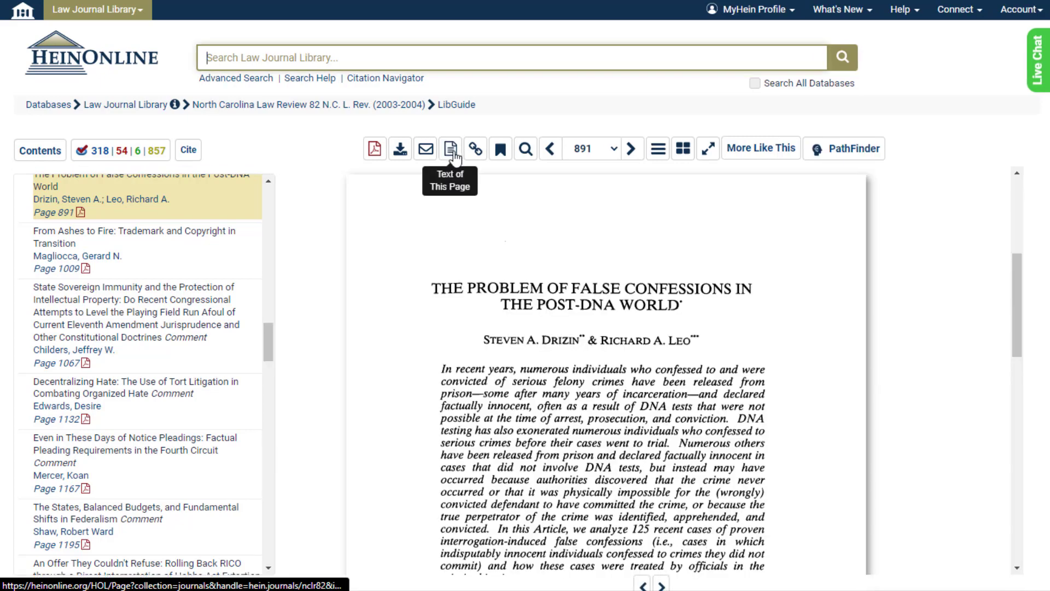
Copy the page's permanent link and close the link pop-up
left_click(476, 149)
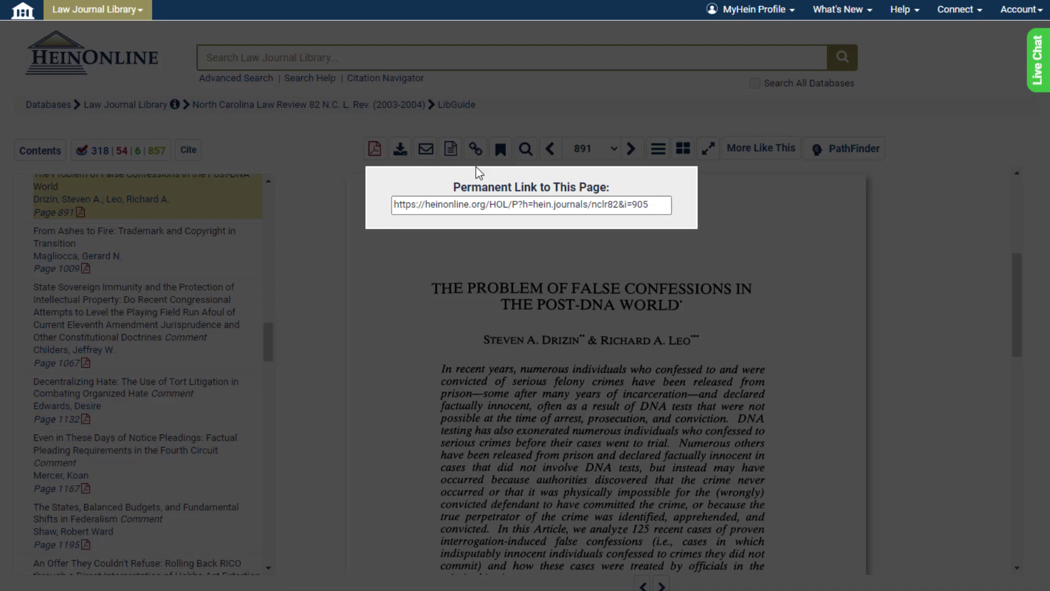
left_click(477, 201)
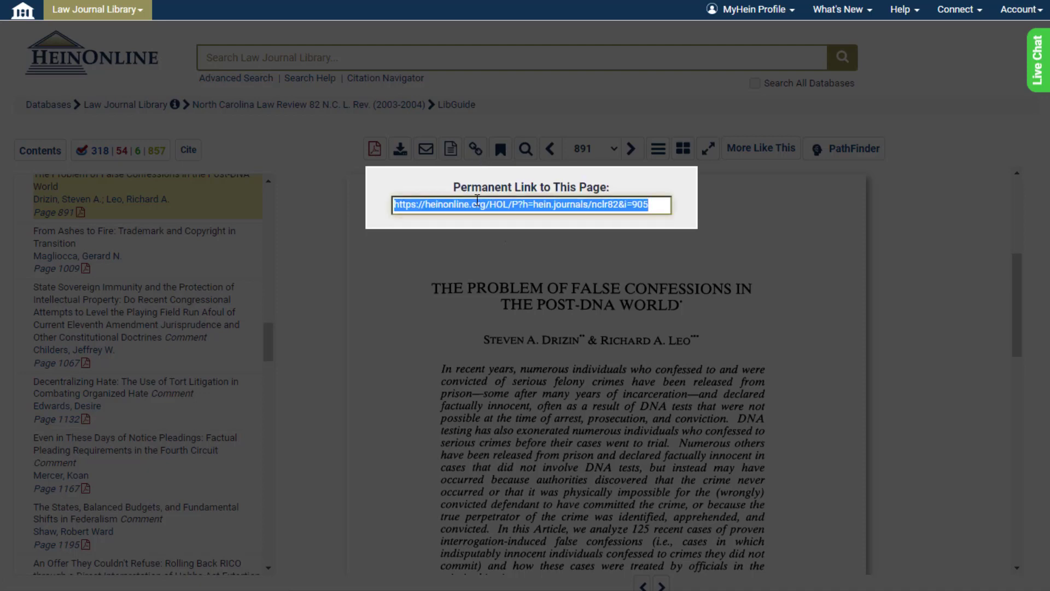
left_click(429, 252)
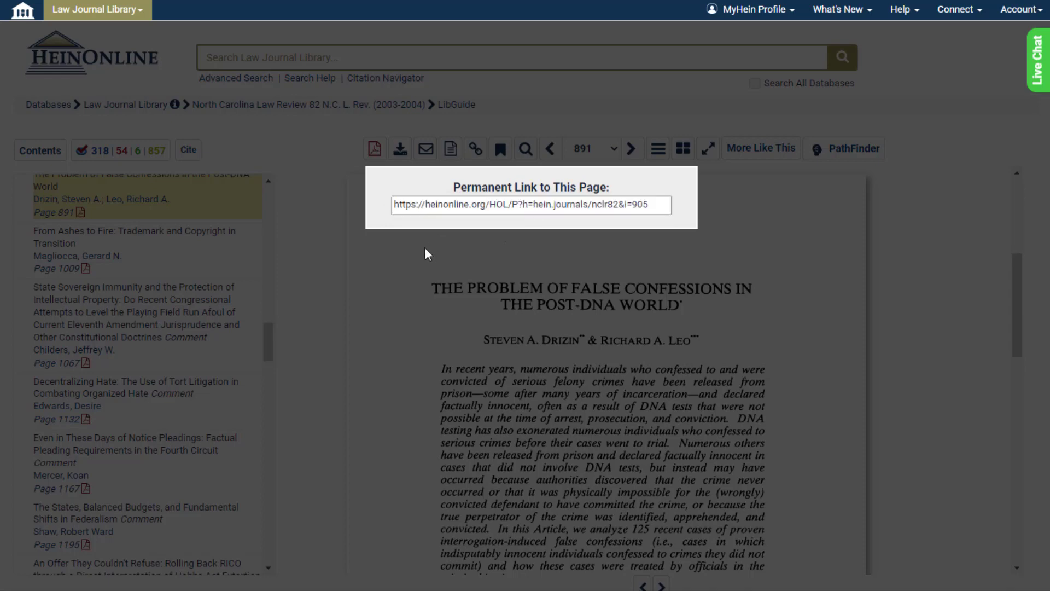
Save a bookmark of the article into the existing DNA folder
left_click(504, 149)
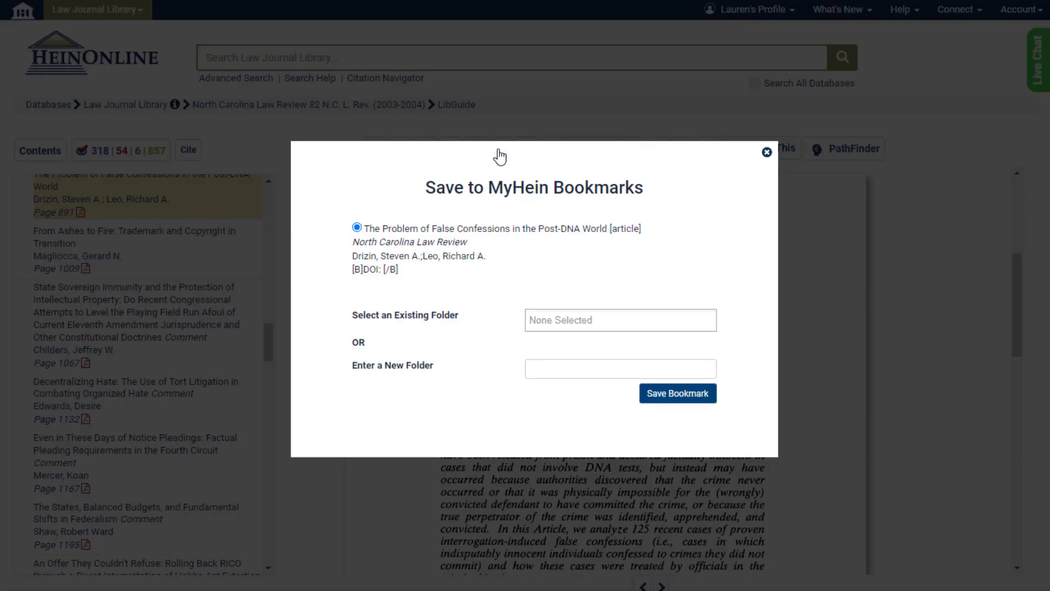
left_click(555, 316)
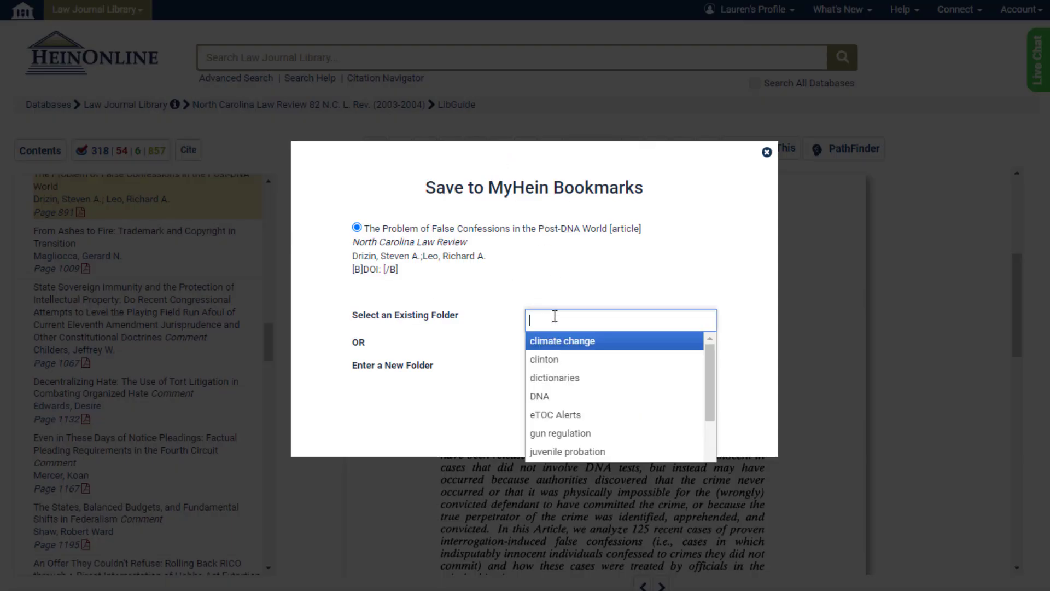
left_click(558, 396)
left_click(668, 395)
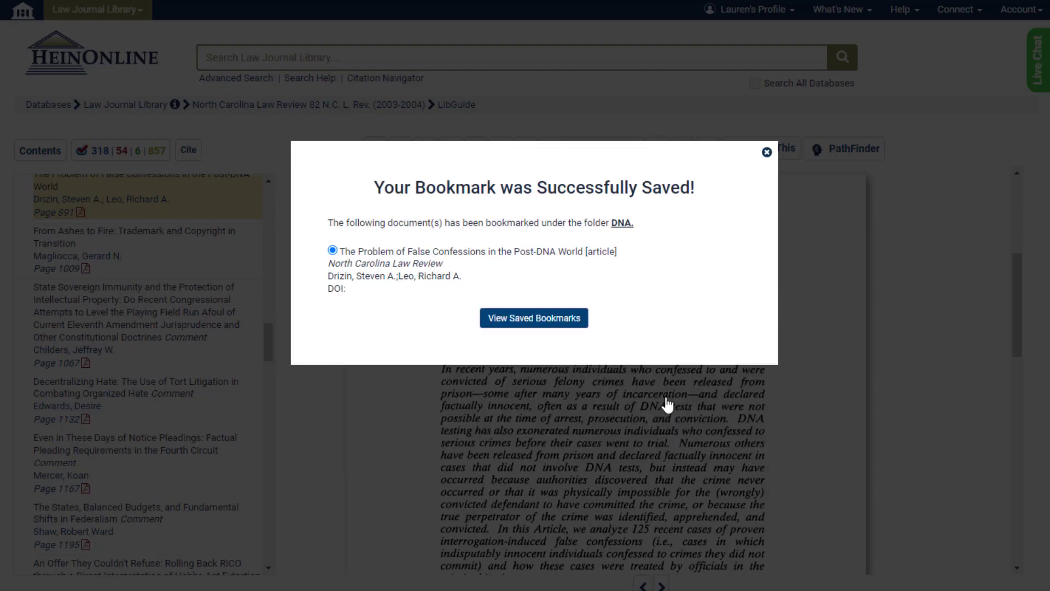
Search This Section for interrogat* to list matching snippets by page
left_click(766, 152)
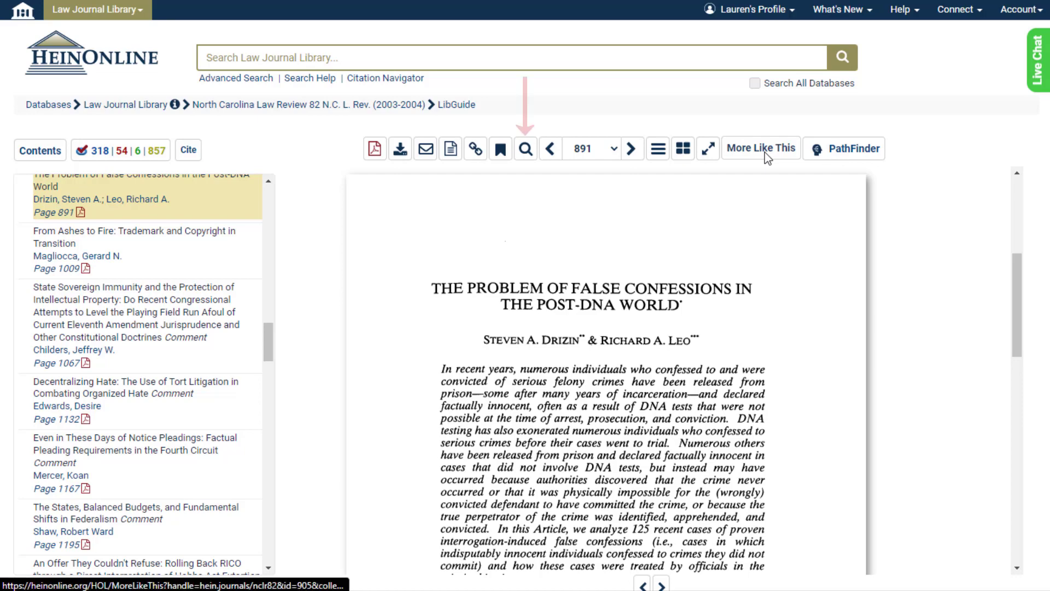
left_click(526, 149)
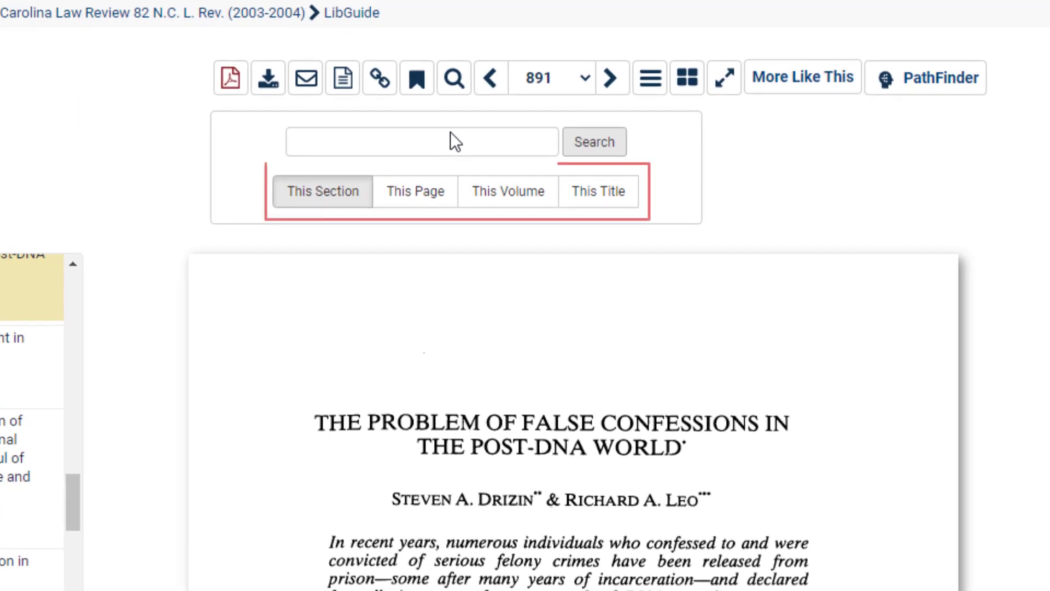
left_click(449, 145)
type("interrogat")
key("Down")
key("Return")
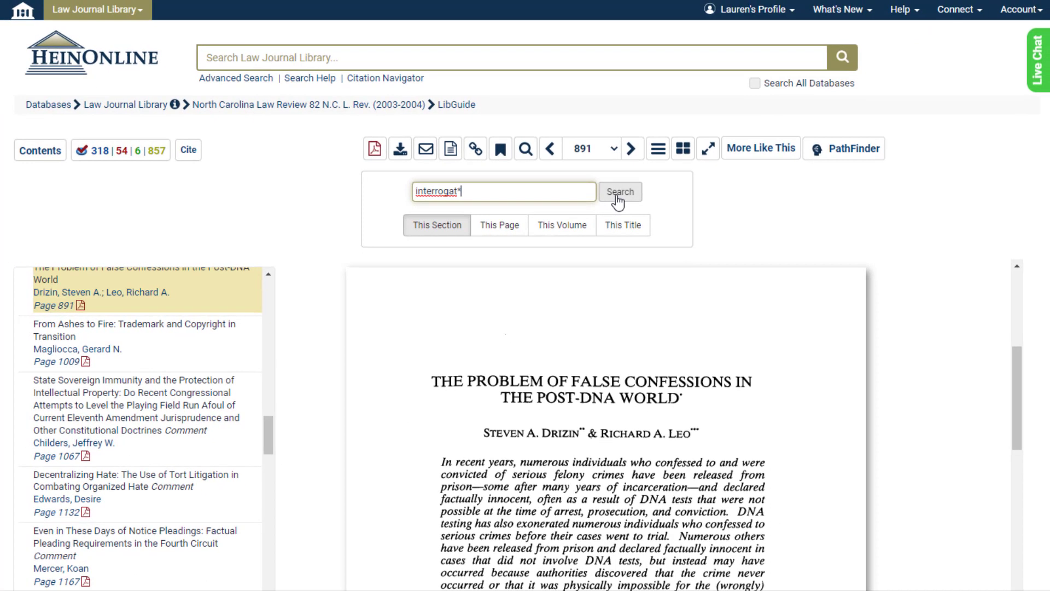
left_click(618, 192)
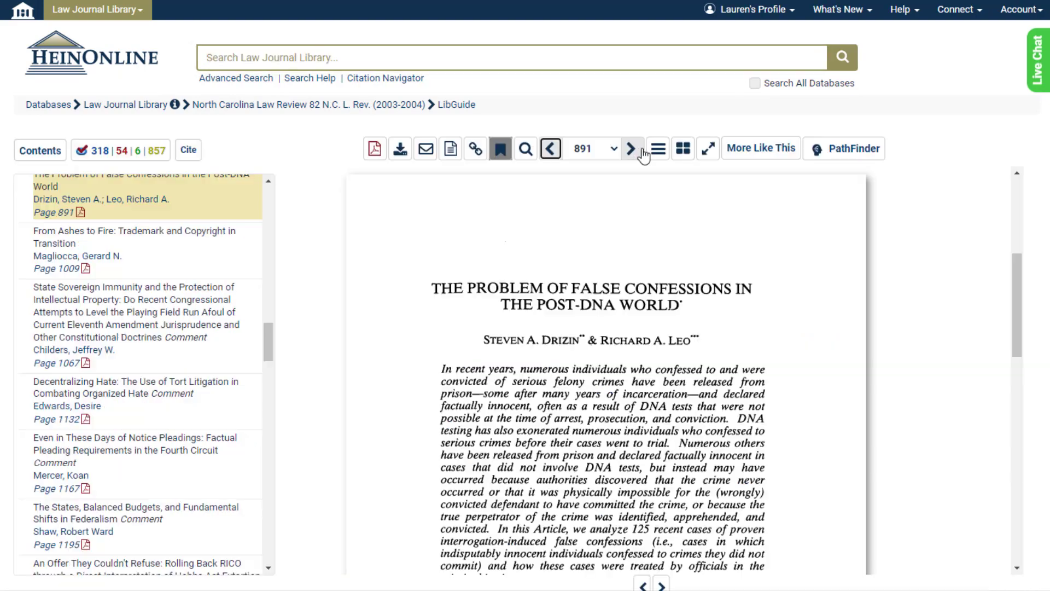
Page forward and back to 891, then show pages 891-893 in Multiple Page View
left_click(631, 148)
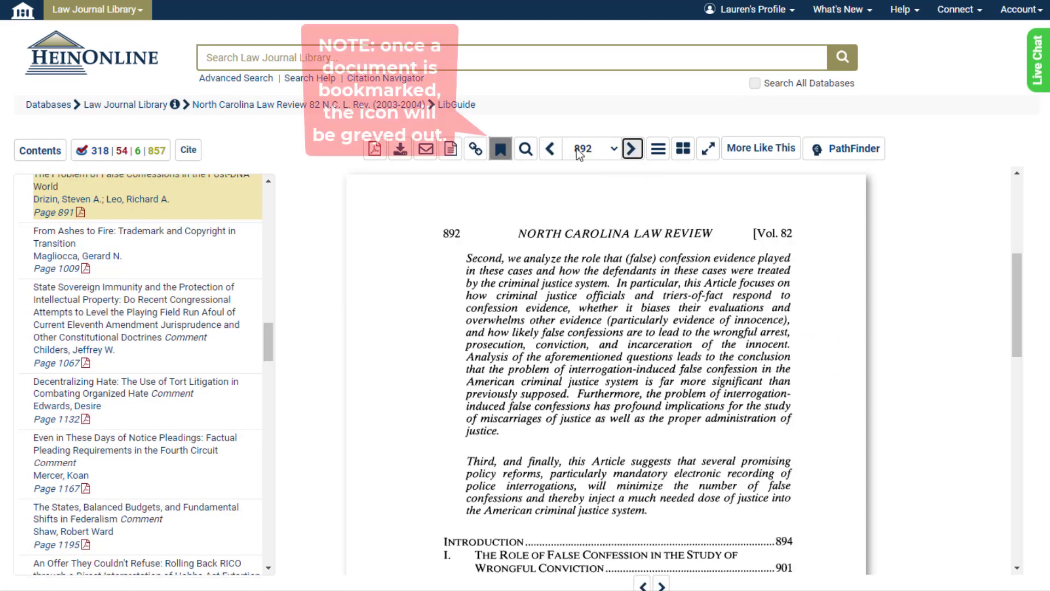
left_click(577, 405)
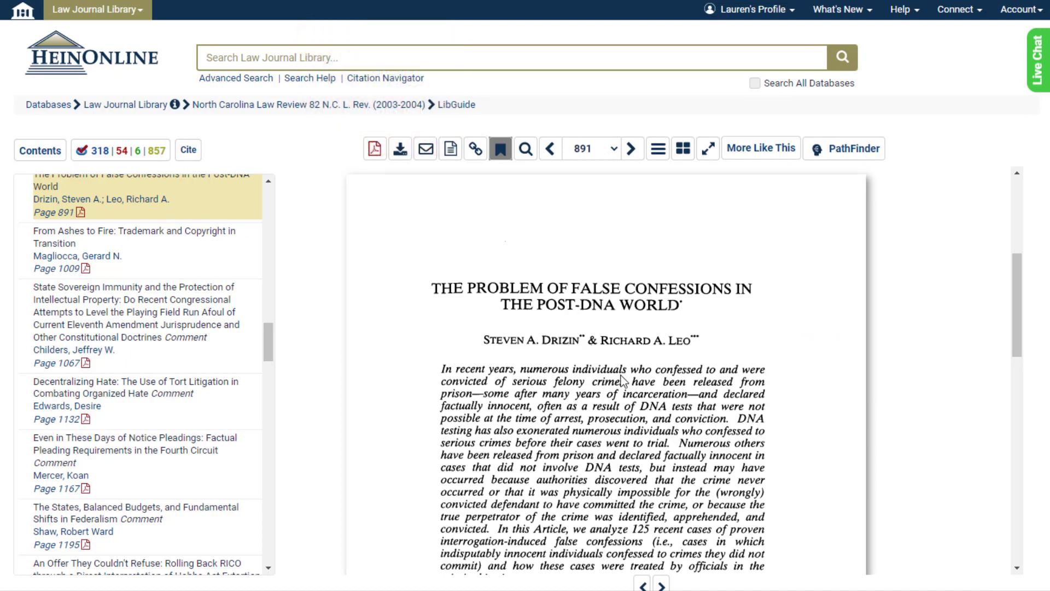
left_click(664, 158)
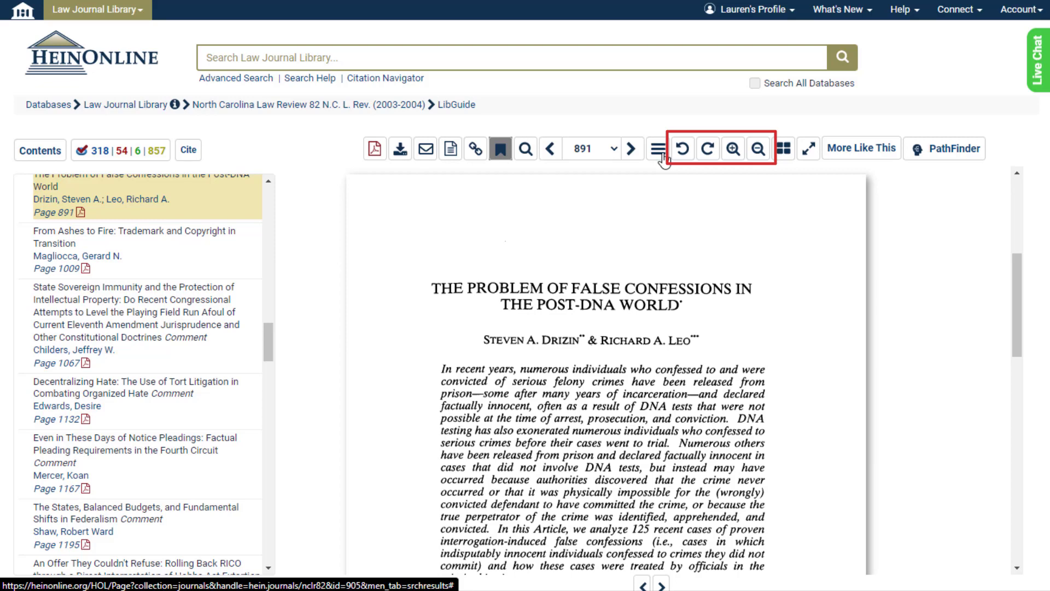
left_click(791, 157)
left_click(789, 183)
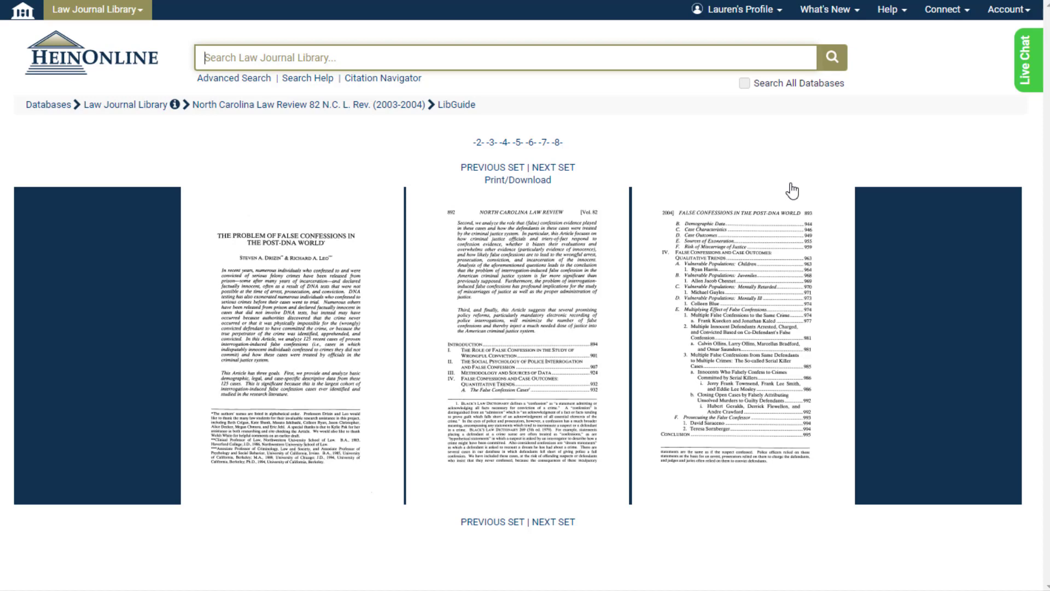
Restore the single-page view at page 891, then enter and exit full screen
left_click(791, 191)
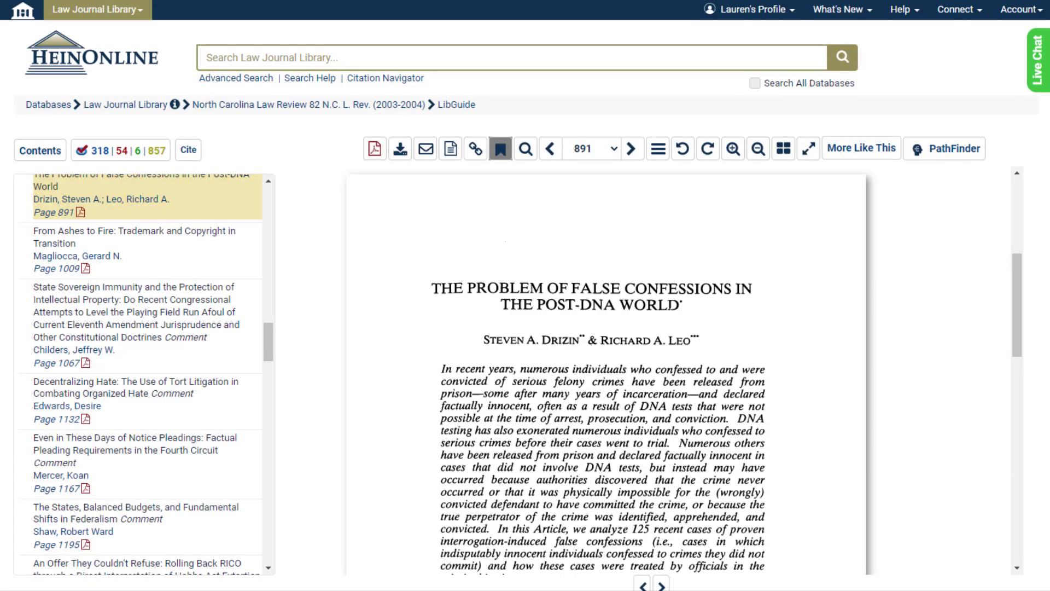
left_click(808, 148)
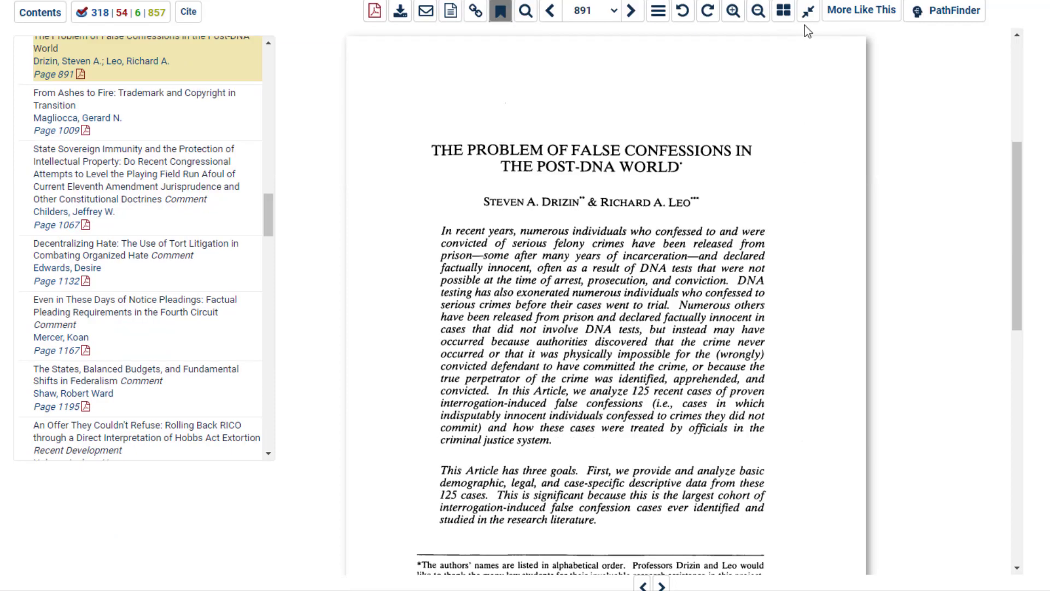
left_click(808, 11)
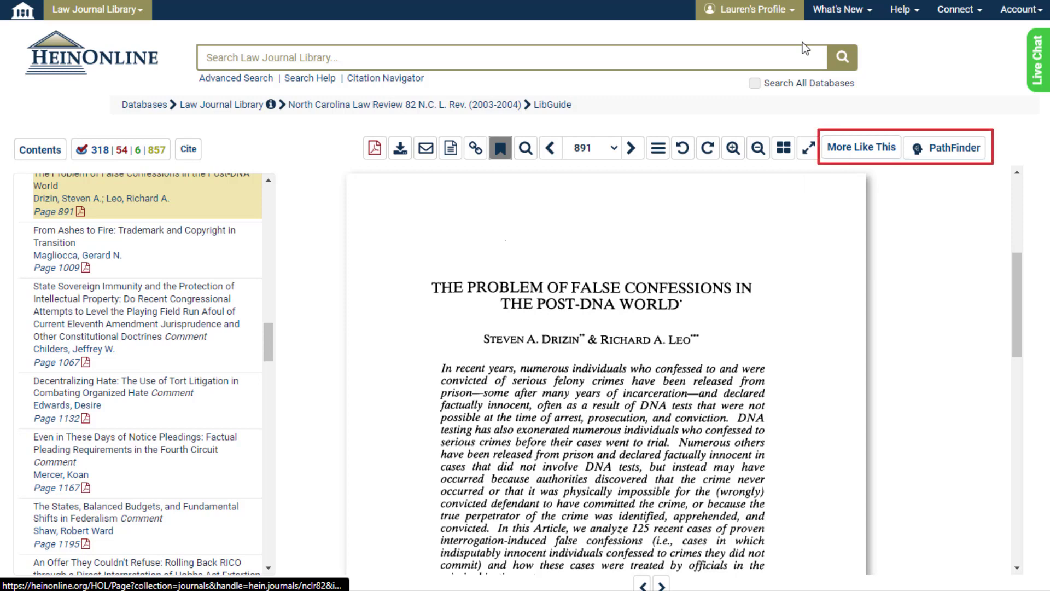
Browse More Like This related confession articles, then bring up the PathFinder classification
left_click(837, 149)
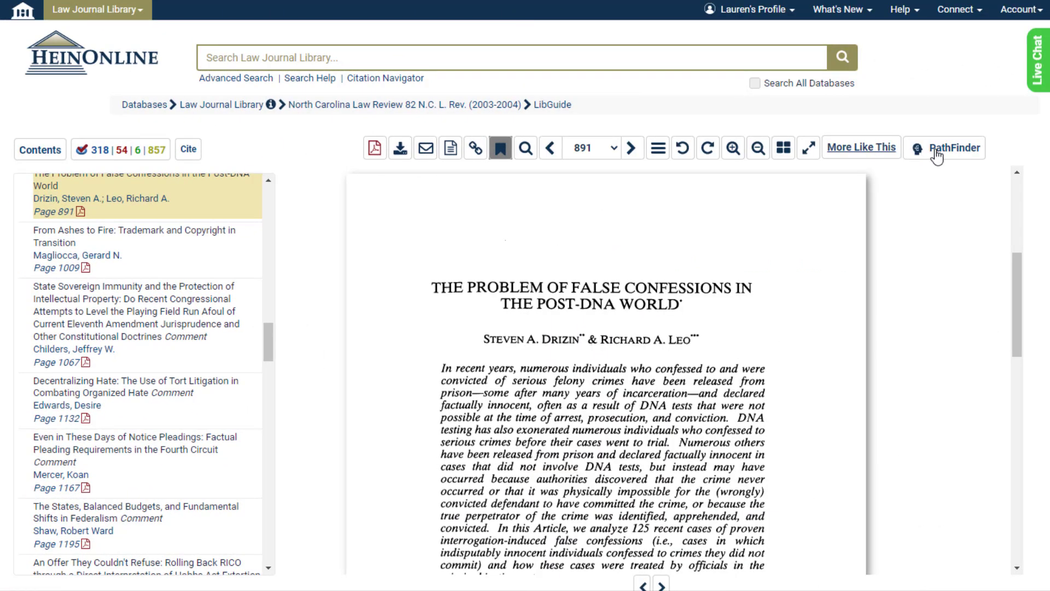
left_click(940, 155)
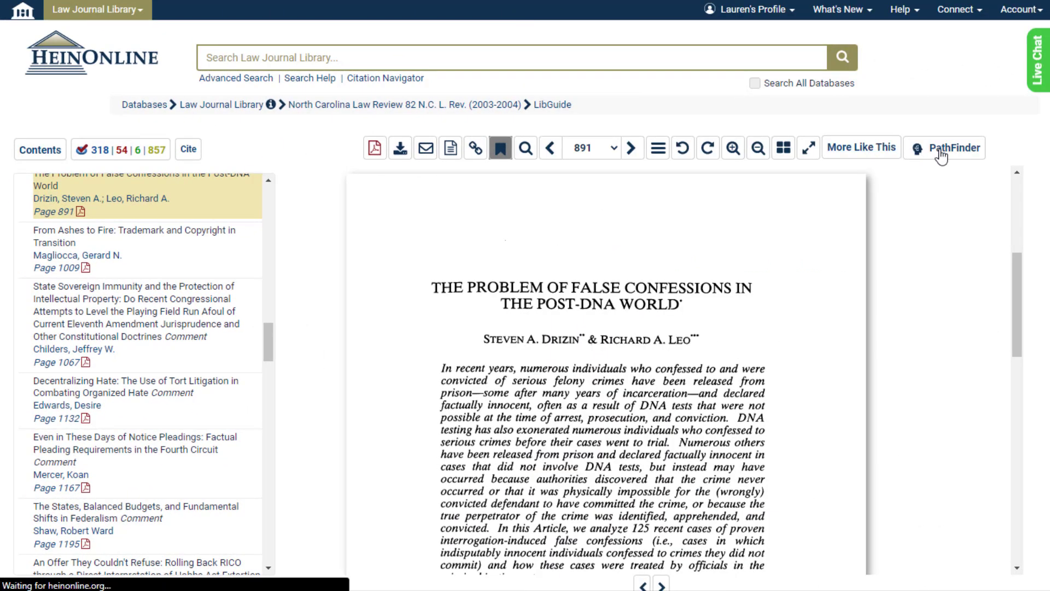